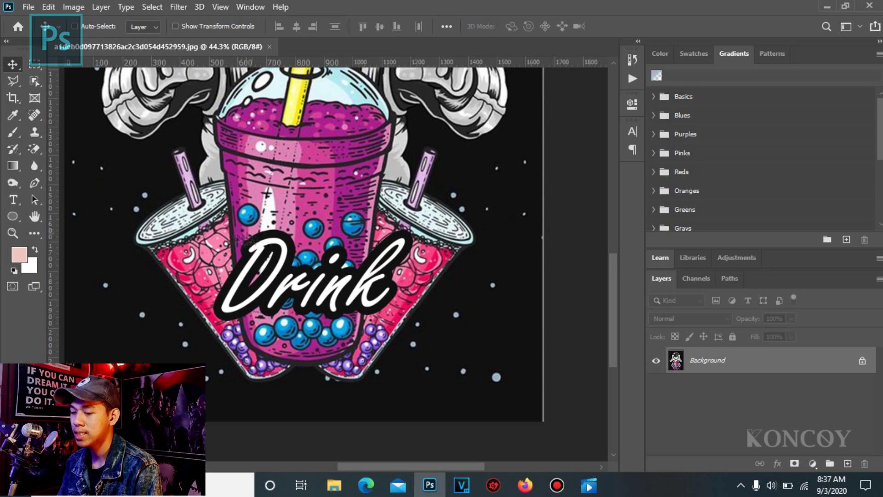
- Add a horizontal text layer reading "Drink" beside the large cup in the artwork
key("t")
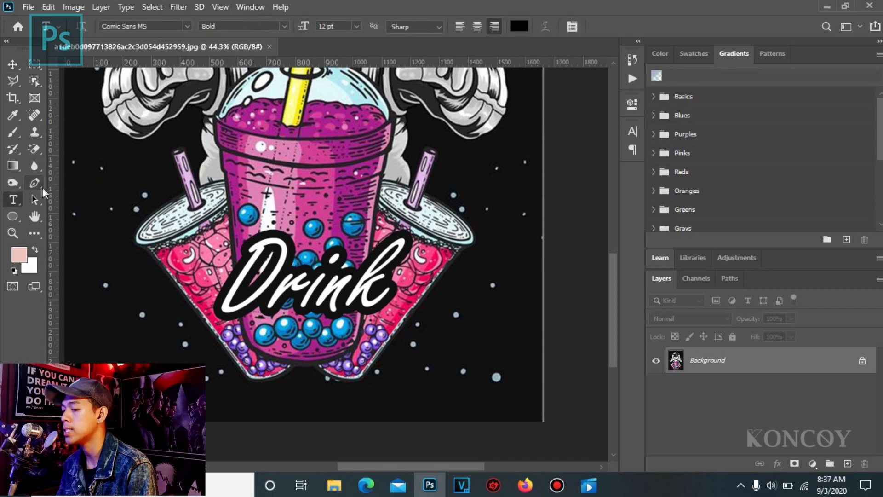
left_click(13, 199)
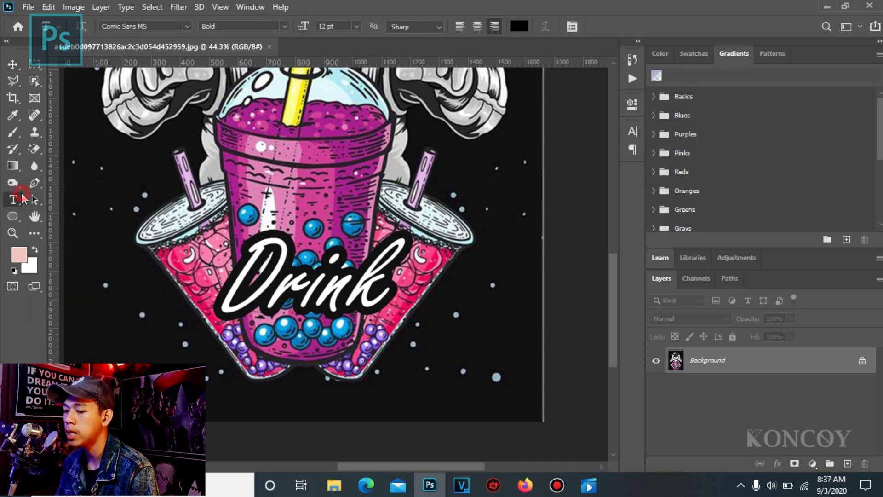
left_click(49, 196)
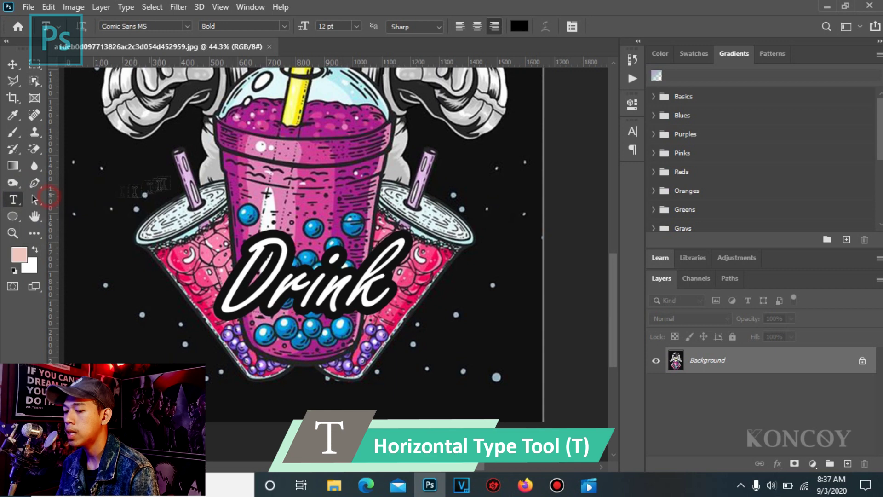
left_click(196, 184)
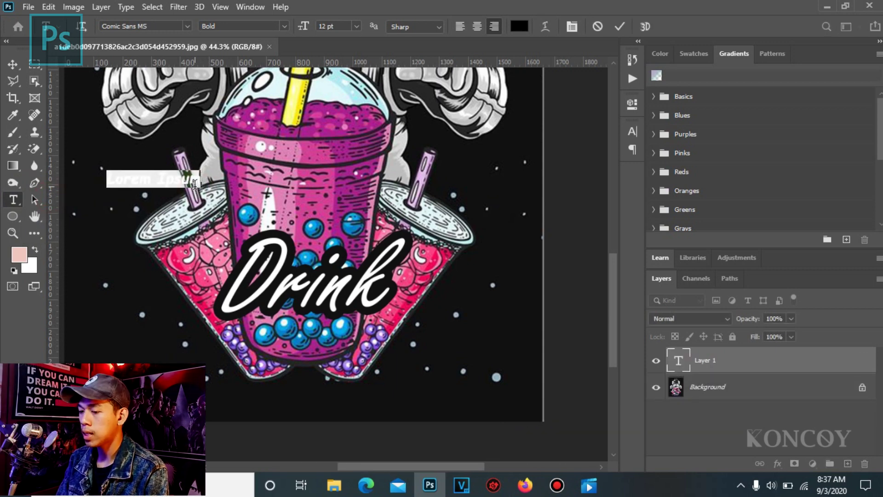
left_click(196, 184)
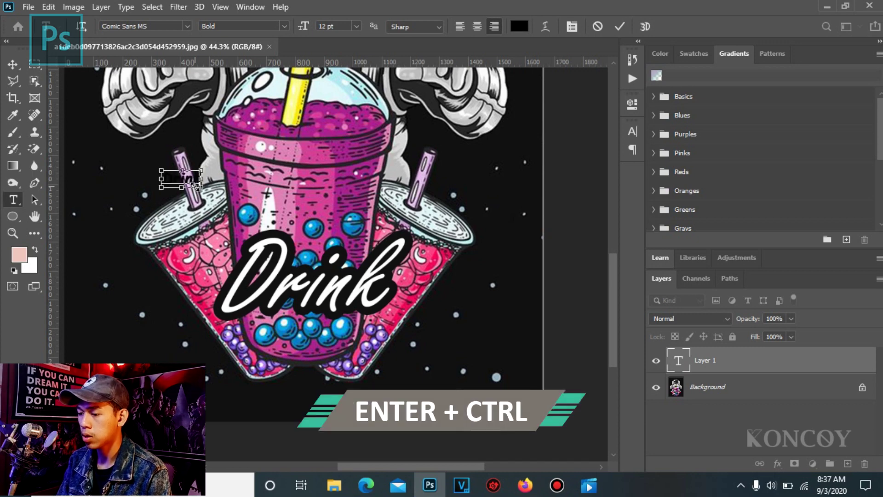
key("ctrl+Return")
- Move the new Drink text over the large cup above the original lettering and enlarge it to about 50 pt
key("v")
left_click_drag(196, 184, 328, 158)
key("ctrl+t")
key("Return")
left_click_drag(296, 182, 363, 181)
scroll(378, 186, "up", 2)
- Change the Drink text's color to white (ffffff)
key("t")
double_click(374, 184)
left_click(519, 26)
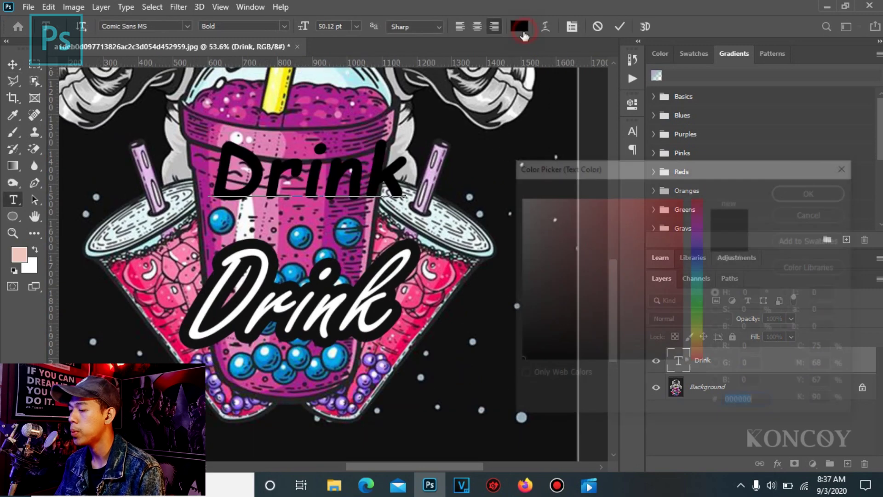
type("ffffff")
key("Return")
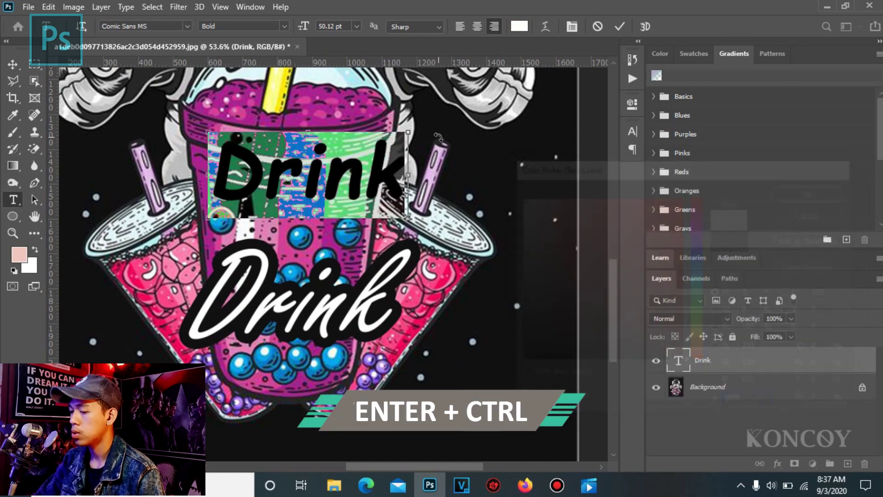
key("ctrl+Return")
- Move the Drink text to the empty lower-right corner of the artwork and scale it down to about 43 pt
scroll(381, 159, "down", 3)
left_click_drag(381, 158, 470, 353)
key("ctrl+t")
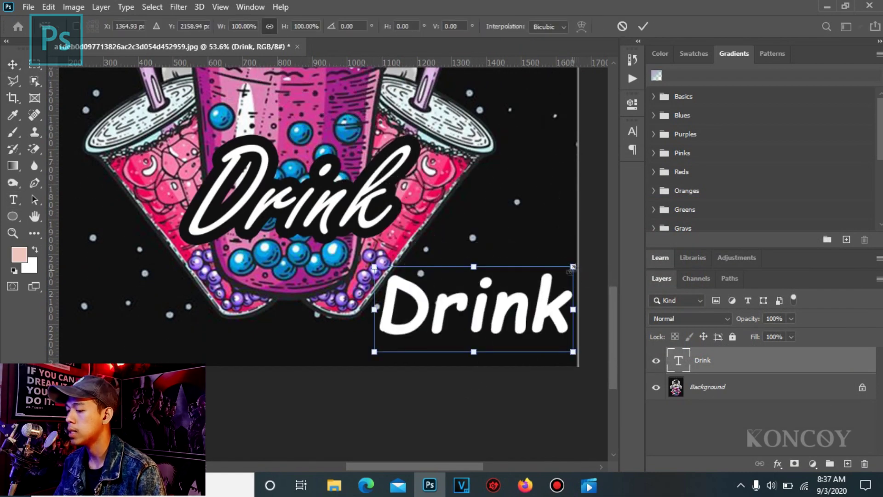
left_click_drag(572, 266, 558, 272)
key("Return")
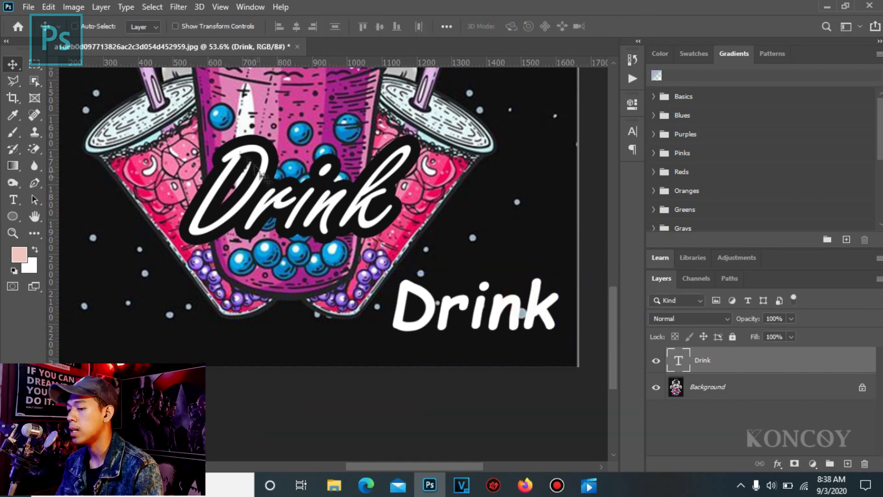
- Start Match Font for the Drink text layer and fit the crop marks closely around the original Drink lettering on the cups
left_click(126, 7)
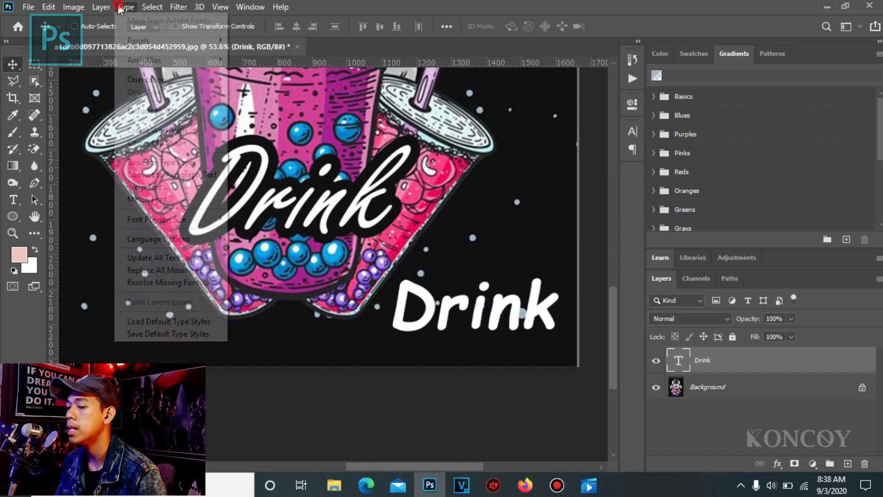
left_click(195, 201)
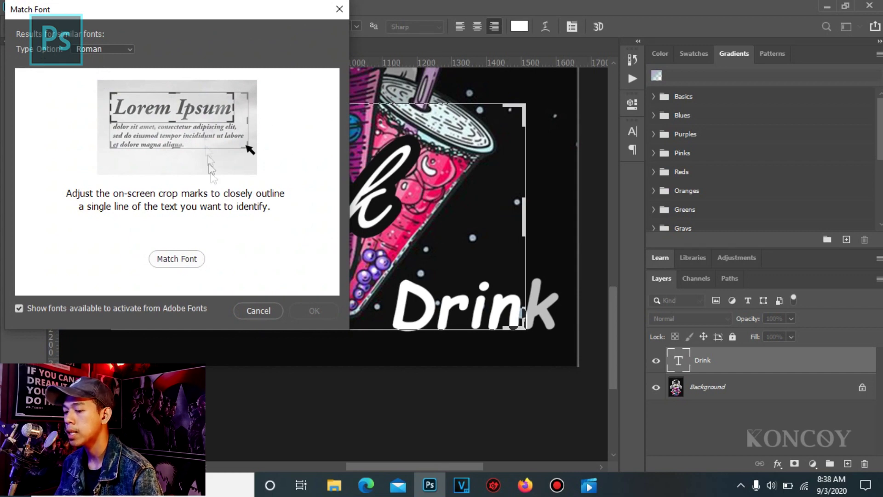
left_click(522, 214)
left_click_drag(525, 214, 417, 203)
left_click_drag(282, 9, 158, 361)
left_click_drag(113, 217, 172, 216)
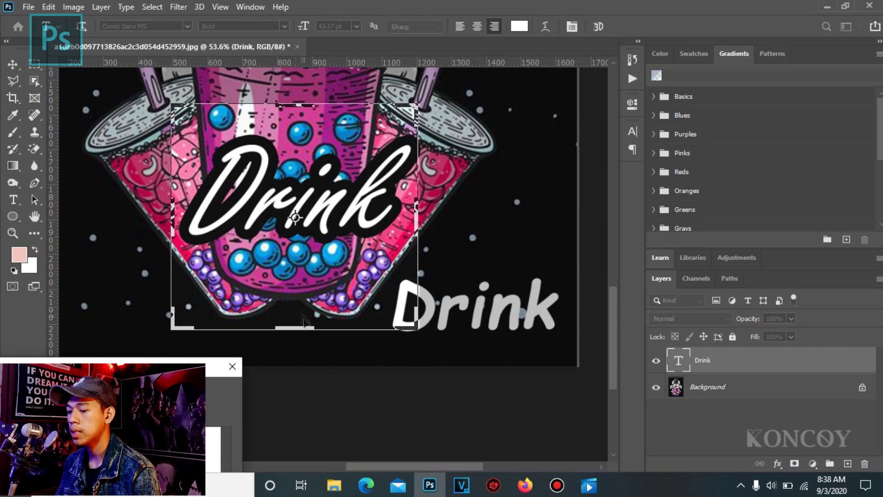
left_click_drag(304, 331, 304, 247)
left_click_drag(417, 184, 435, 177)
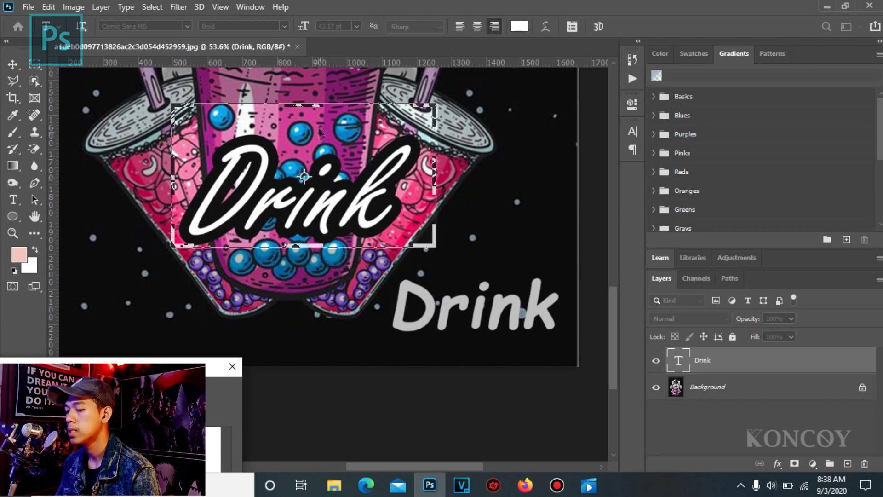
left_click_drag(312, 103, 320, 129)
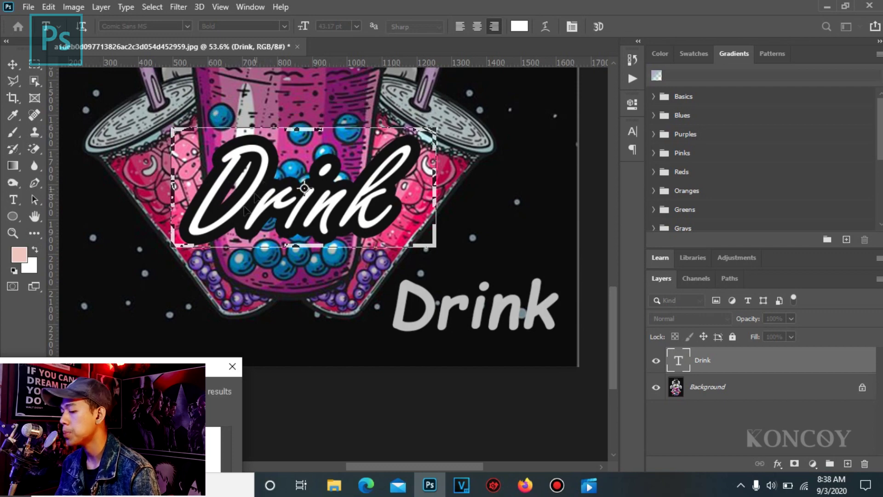
- Choose Freestyle Script Regular from the similar fonts for the Drink text
left_click_drag(175, 366, 280, 63)
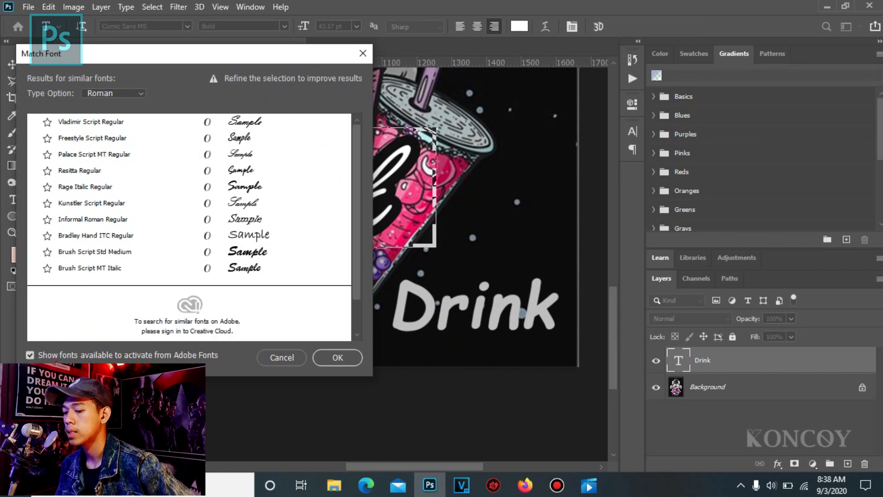
left_click(105, 124)
left_click_drag(203, 51, 140, 43)
left_click(98, 128)
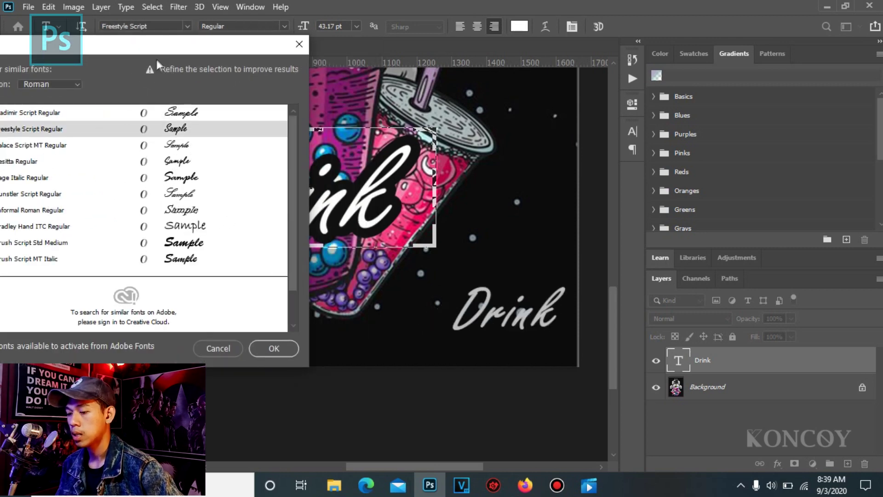
- Compare the previewed Drink text with the original lettering and review the list of similar fonts
left_click_drag(159, 52, 28, 90)
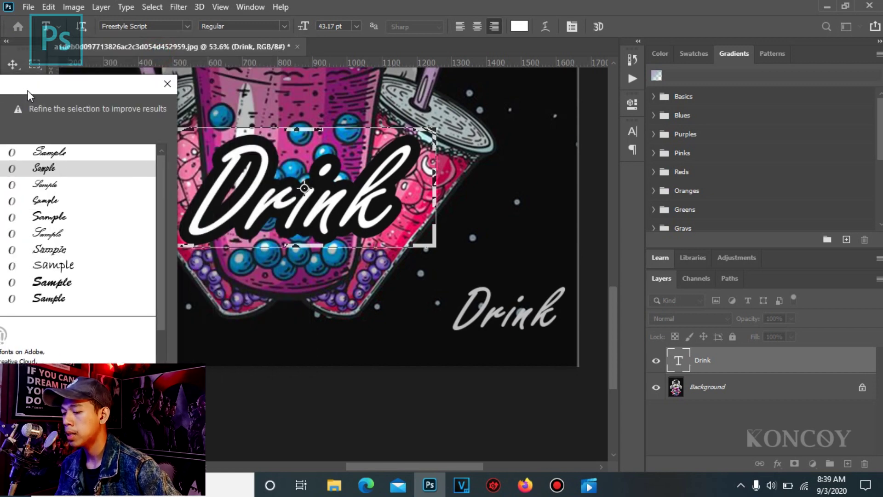
left_click_drag(27, 90, 30, 96)
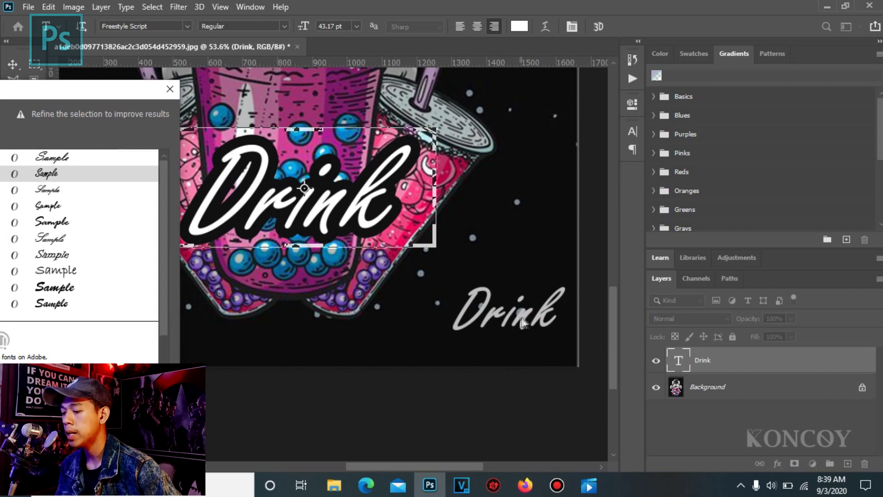
left_click_drag(102, 98, 352, 55)
scroll(333, 182, "down", 1)
scroll(334, 184, "up", 1)
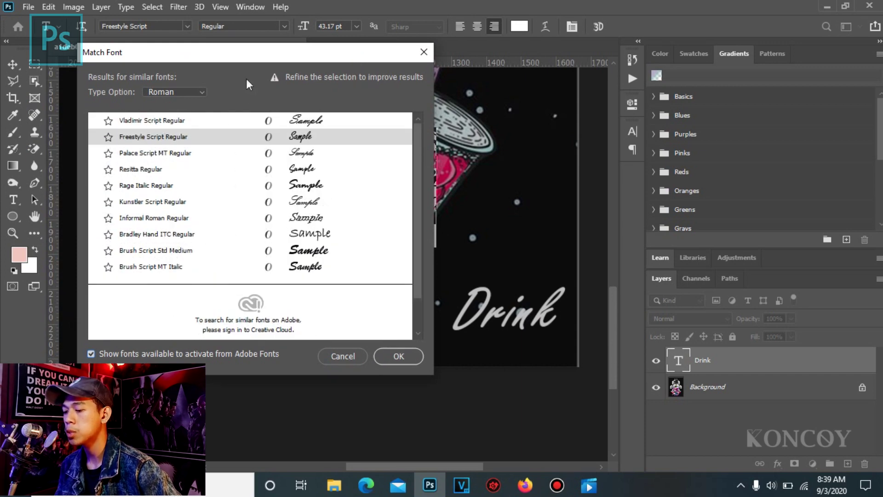
left_click_drag(270, 54, 133, 55)
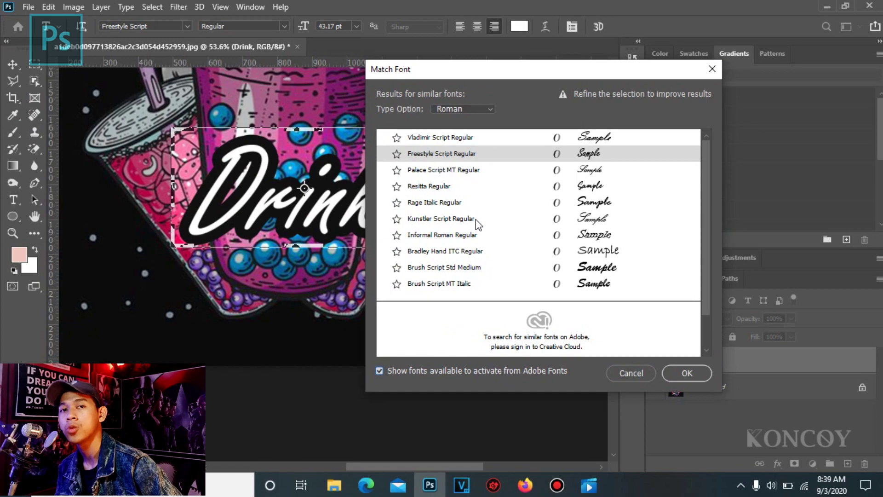
left_click_drag(517, 69, 630, 55)
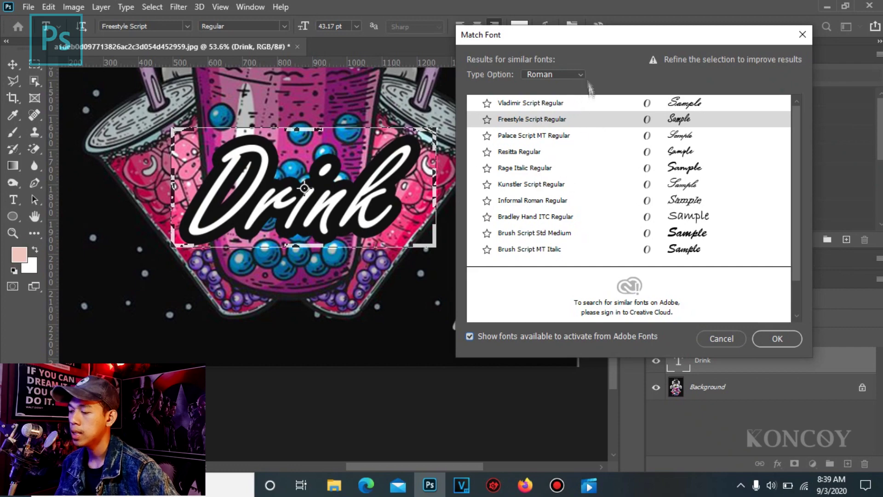
left_click_drag(576, 41, 710, 89)
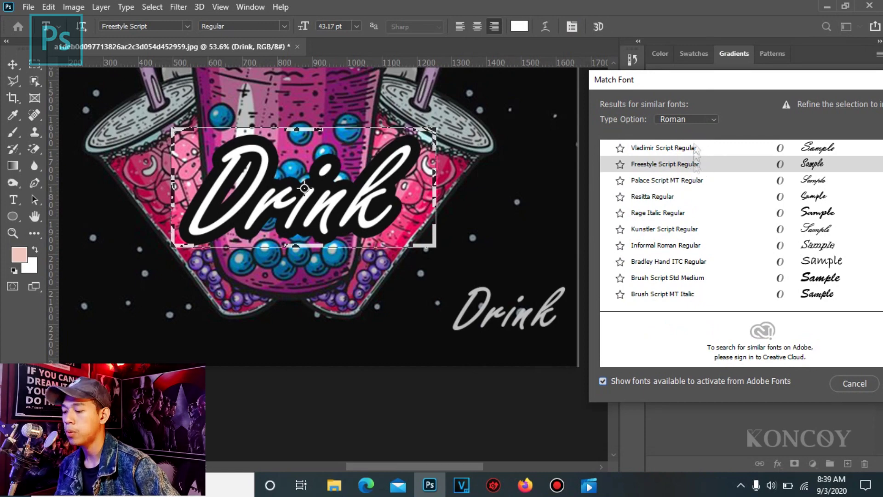
left_click_drag(698, 82, 372, 32)
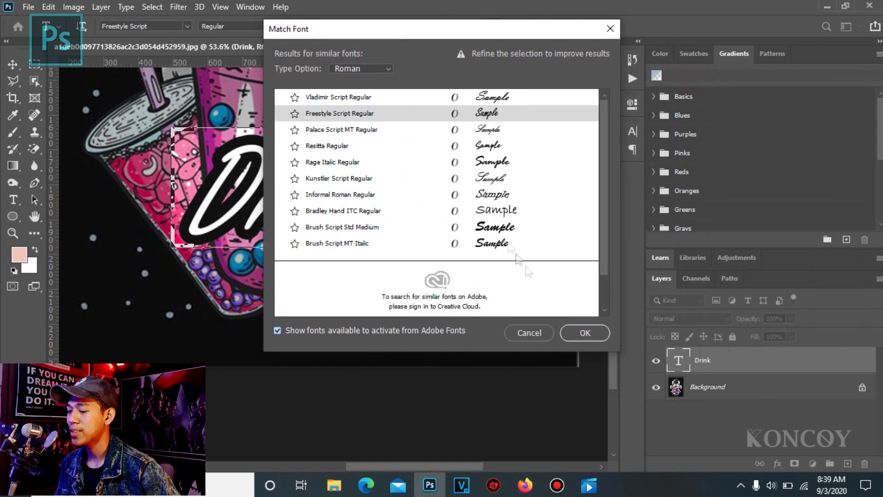
- Accept the matched font and place the Drink text, enlarged, over the original Drink lettering
left_click(585, 333)
key("v")
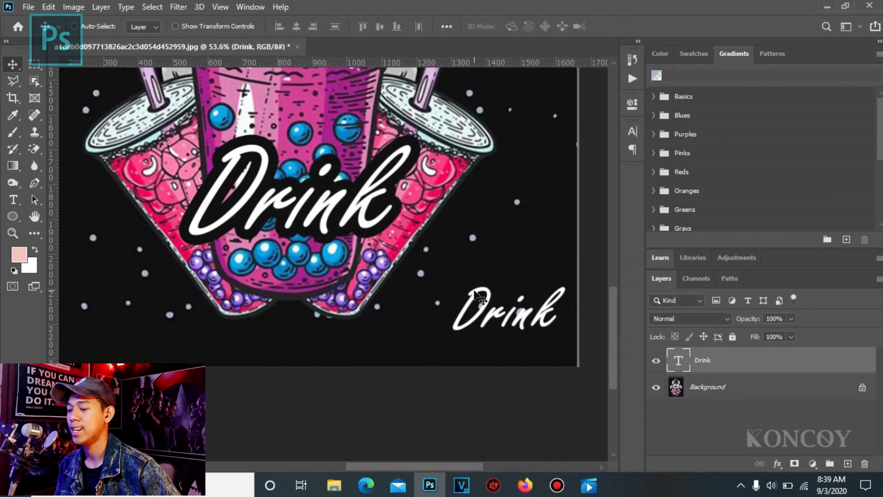
left_click_drag(523, 329, 455, 150)
key("ctrl+t")
key("Return")
left_click_drag(391, 230, 365, 228)
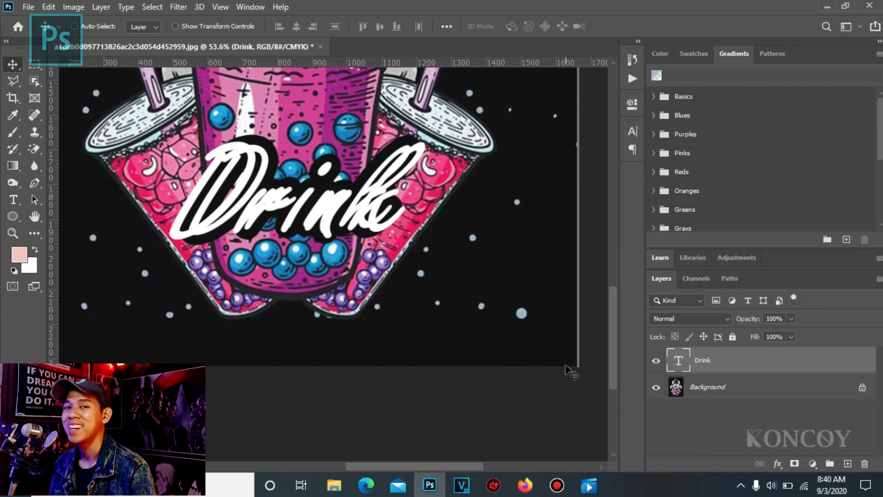
- Switch to Firefox and search Google for "what the font" in the empty tab
left_click(525, 486)
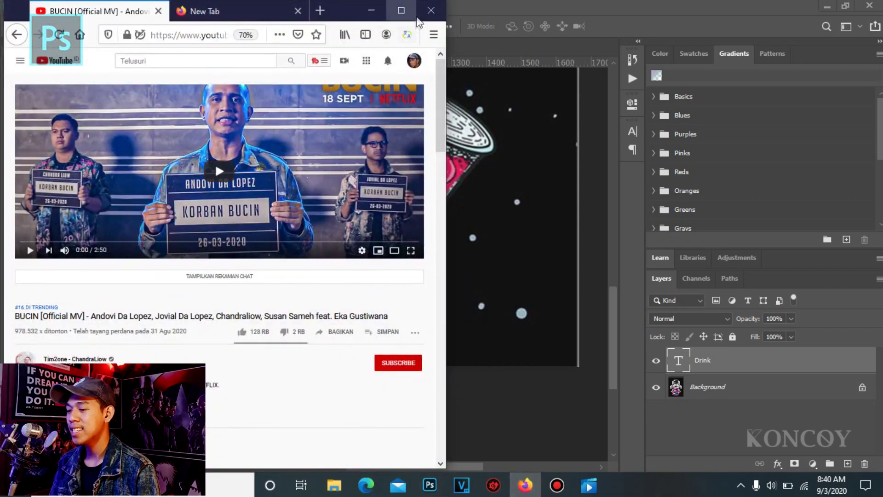
left_click(398, 13)
left_click(233, 11)
left_click(244, 35)
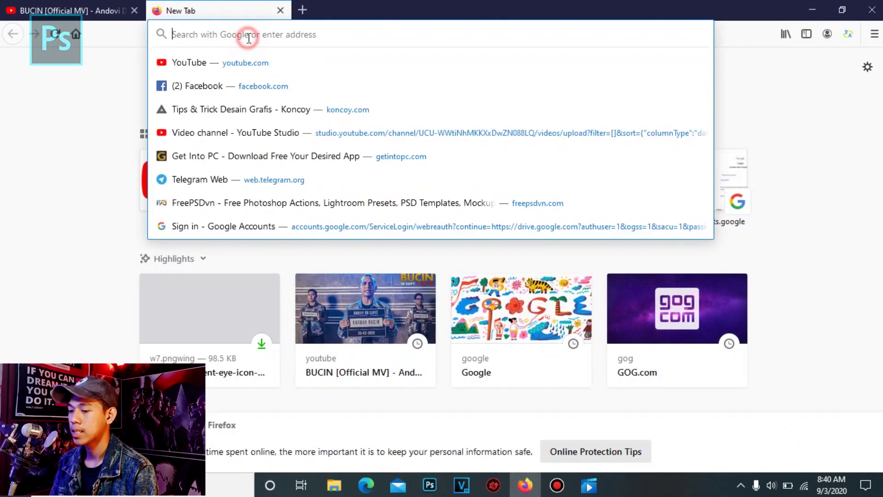
type("what")
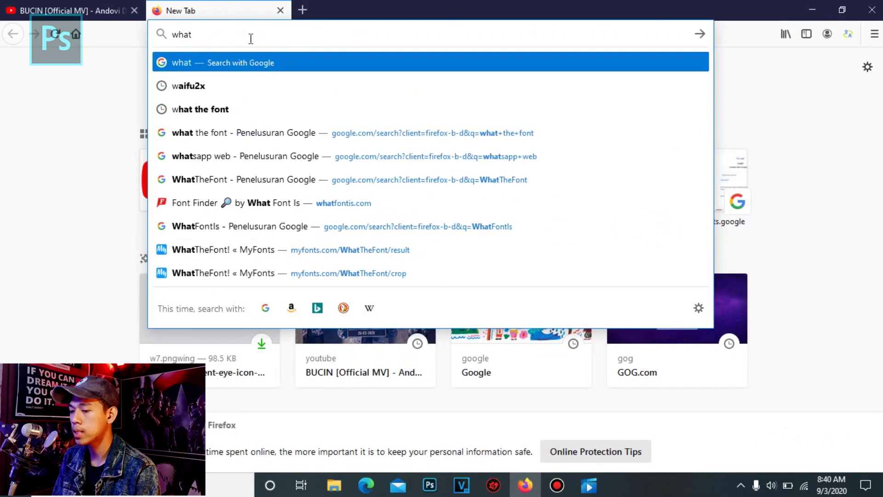
type(" the")
key("Down")
key("Return")
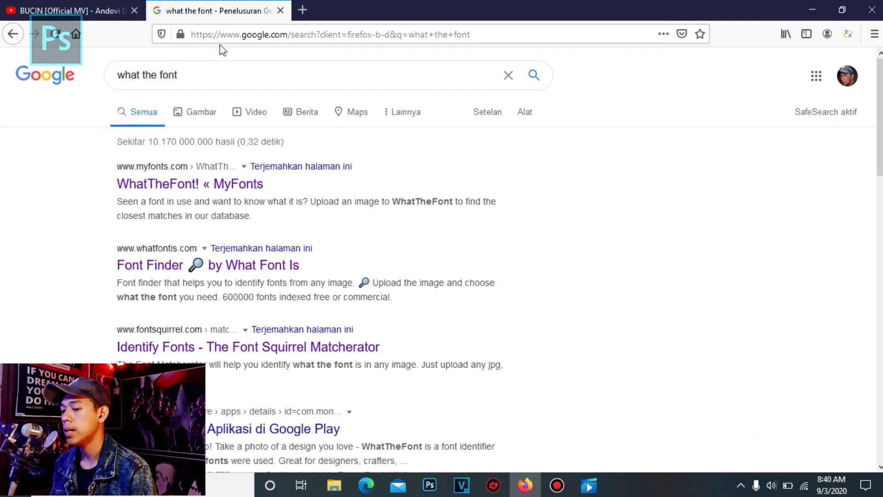
- Open the MyFonts WhatTheFont page and upload a1deb0d097713826ac2c3d054d452959.jpg for font identification
left_click(186, 185)
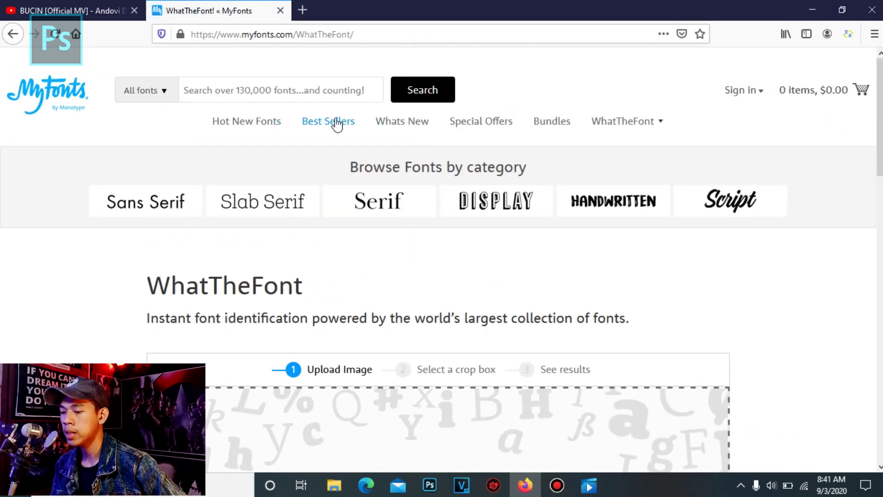
scroll(357, 221, "down", 5)
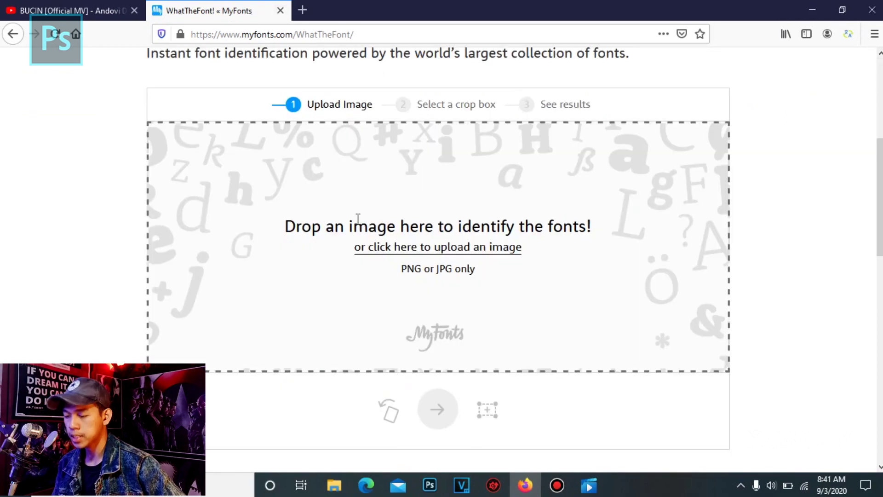
scroll(389, 212, "up", 5)
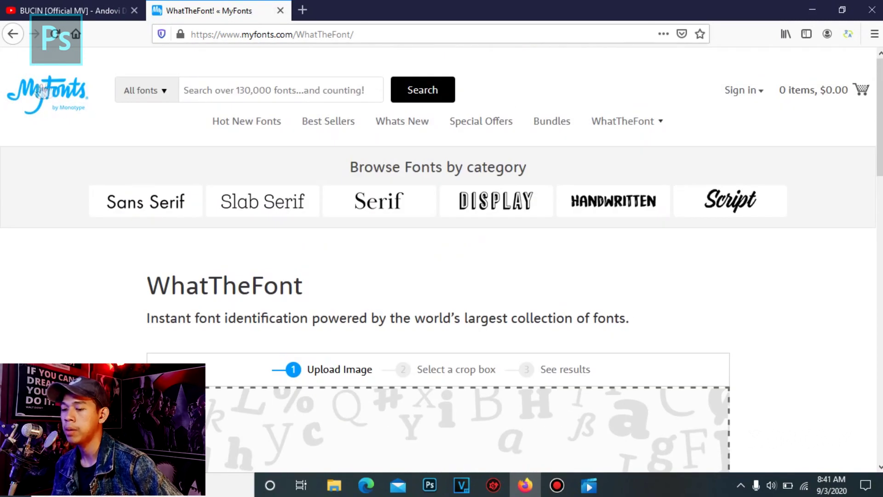
scroll(433, 198, "down", 6)
left_click(434, 180)
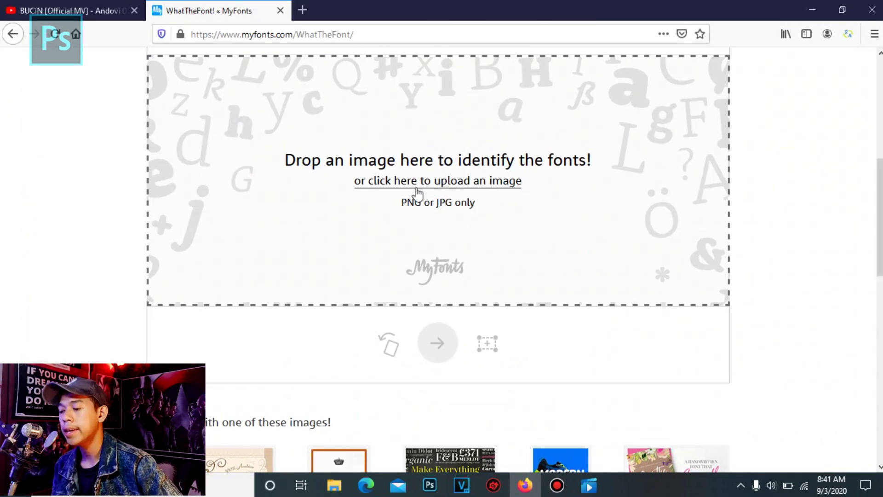
left_click(436, 181)
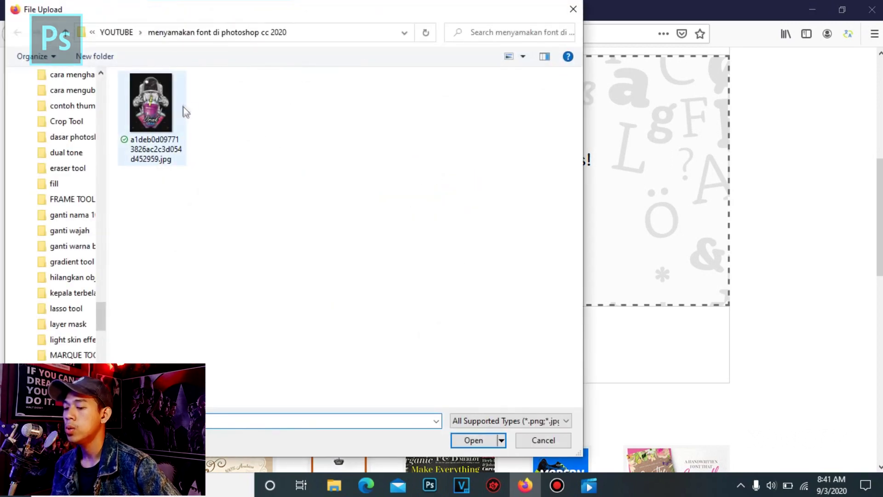
double_click(152, 99)
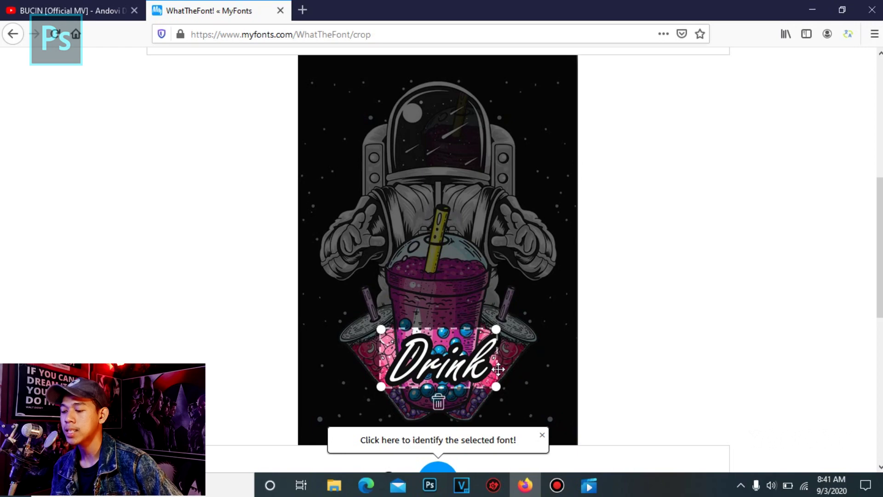
- Run the font identification on the cropped Drink lettering
scroll(438, 384, "down", 6)
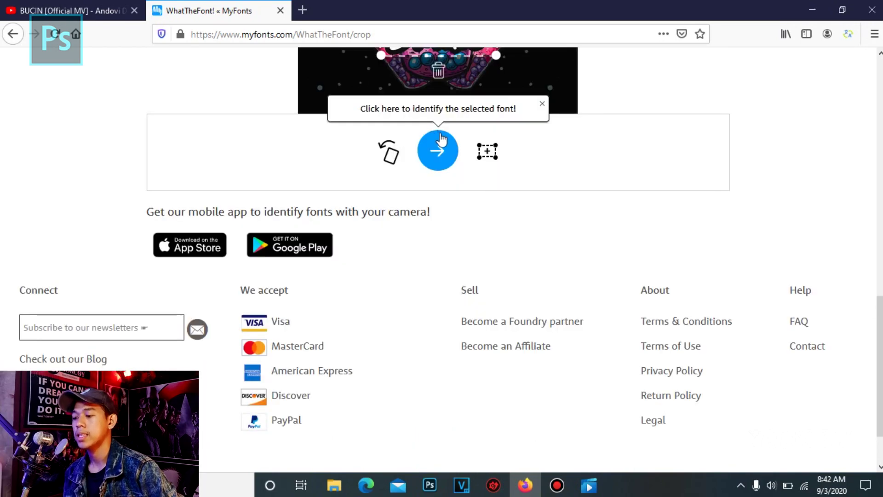
scroll(456, 184, "up", 4)
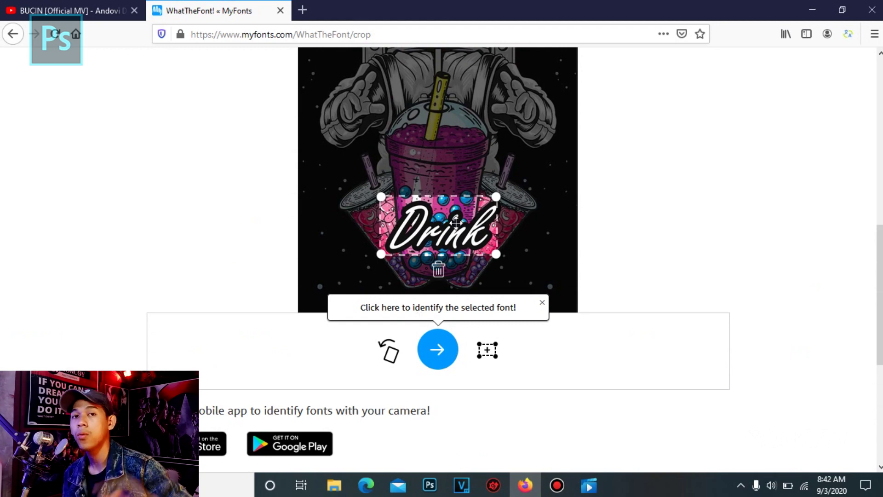
left_click(443, 351)
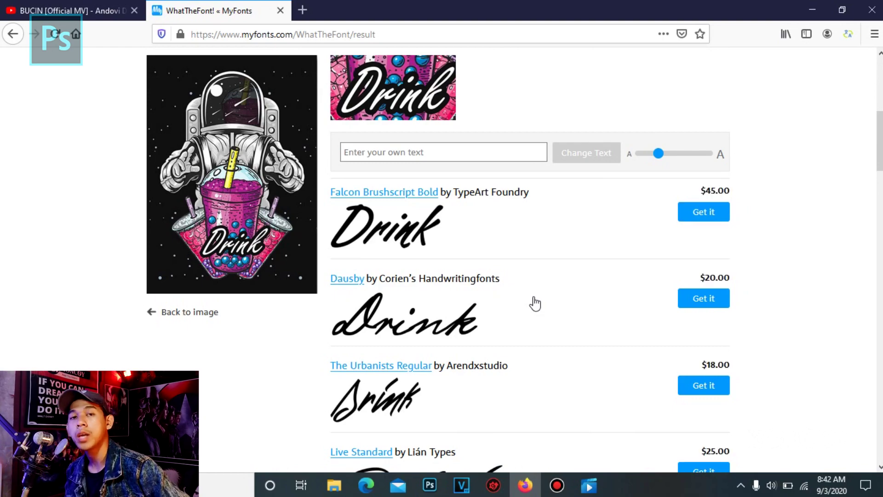
- Examine the suggested WhatTheFont matches and compare their Drink samples with the original lettering
scroll(382, 290, "down", 10)
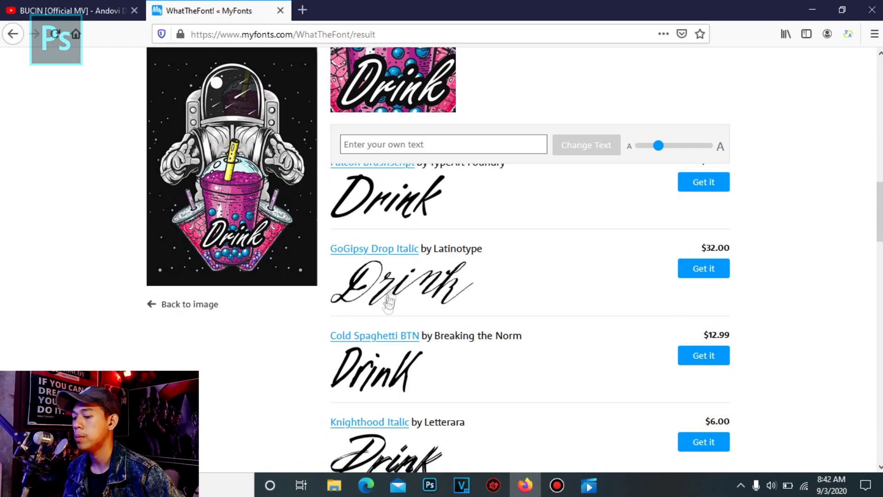
scroll(409, 255, "down", 3)
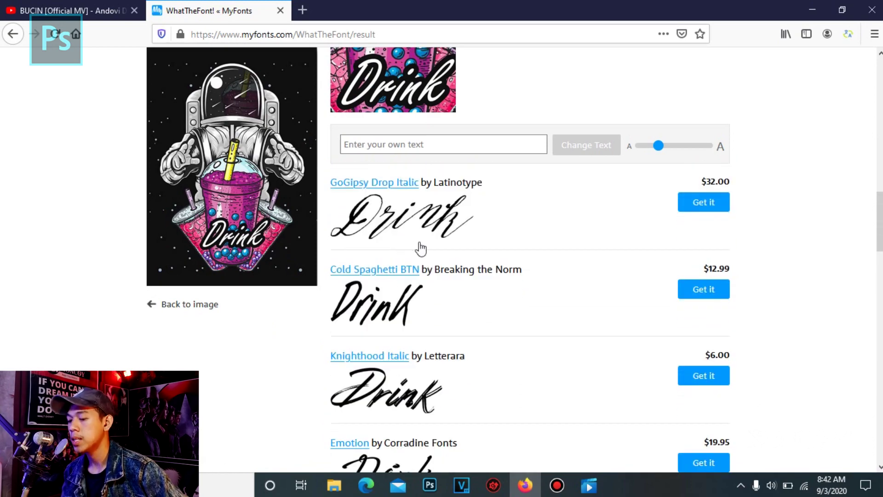
scroll(419, 249, "up", 2)
scroll(422, 248, "up", 2)
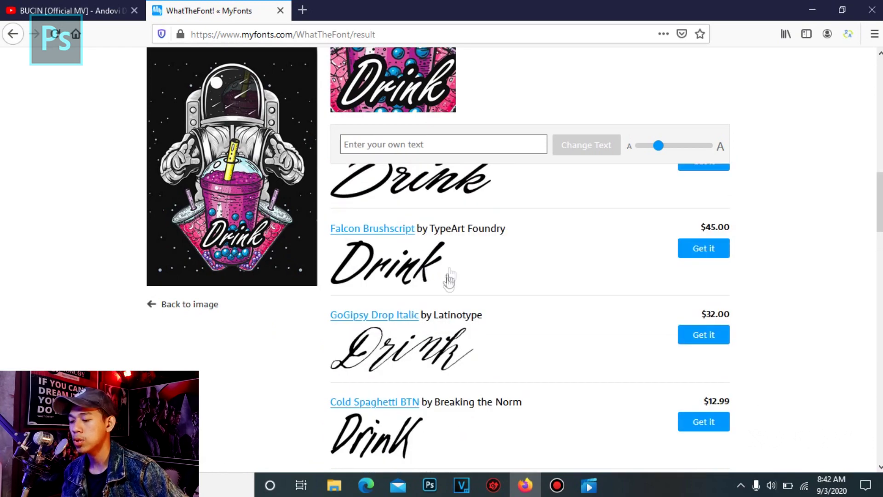
scroll(448, 284, "up", 8)
scroll(475, 230, "down", 5)
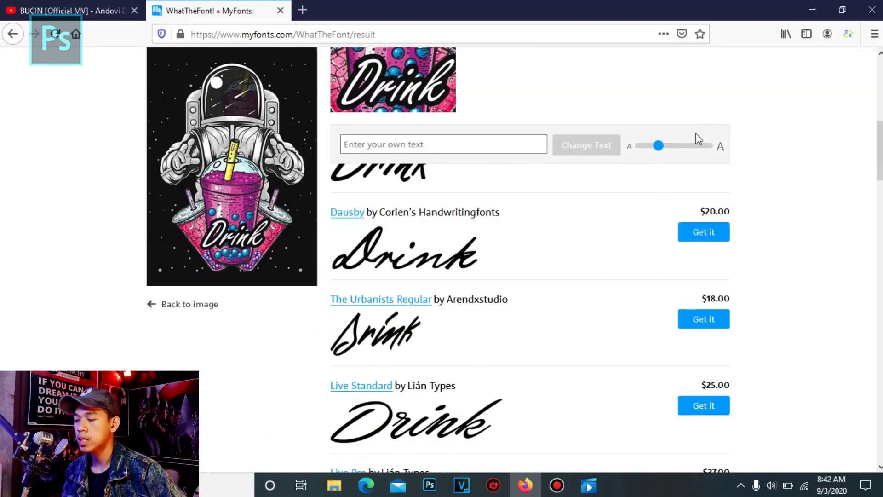
scroll(361, 264, "up", 3)
scroll(208, 378, "down", 1)
scroll(449, 331, "down", 2)
scroll(782, 313, "up", 5)
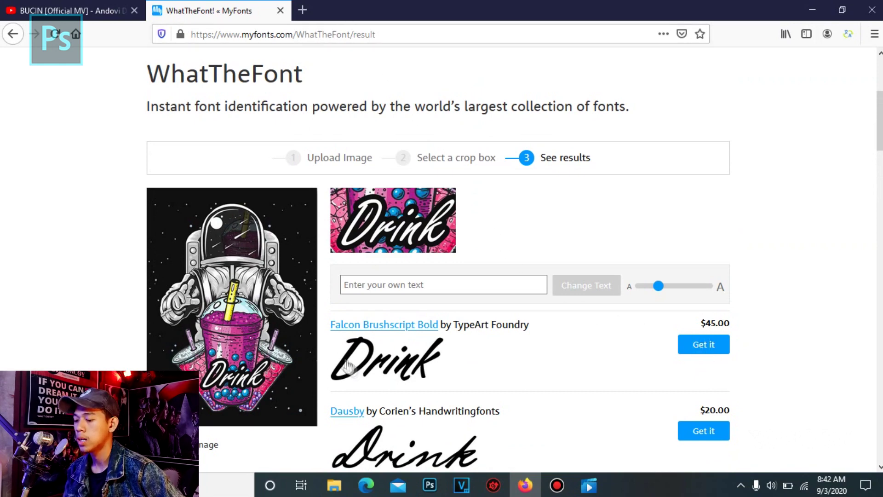
- Search the web in a new tab for "download font falcon brushscript bold" and look through the results
key("ctrl+t")
left_click(357, 82)
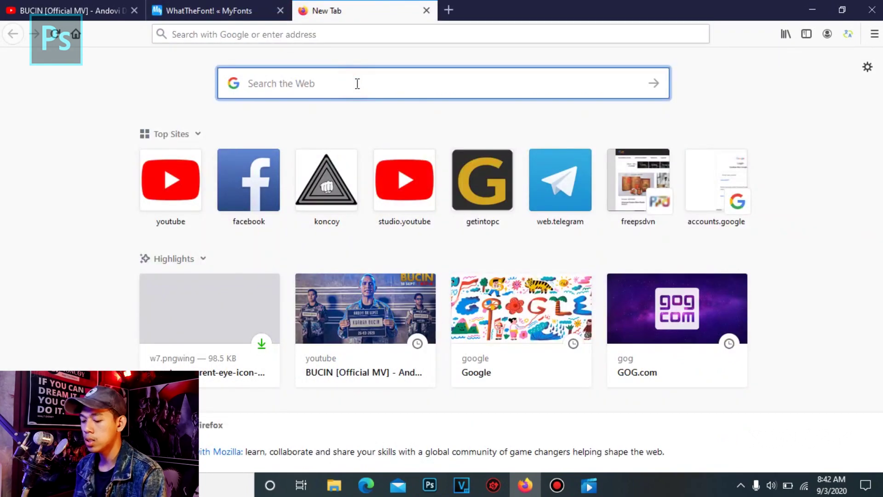
type("di")
key("BackSpace")
type("ownload font falcon")
left_click(226, 5)
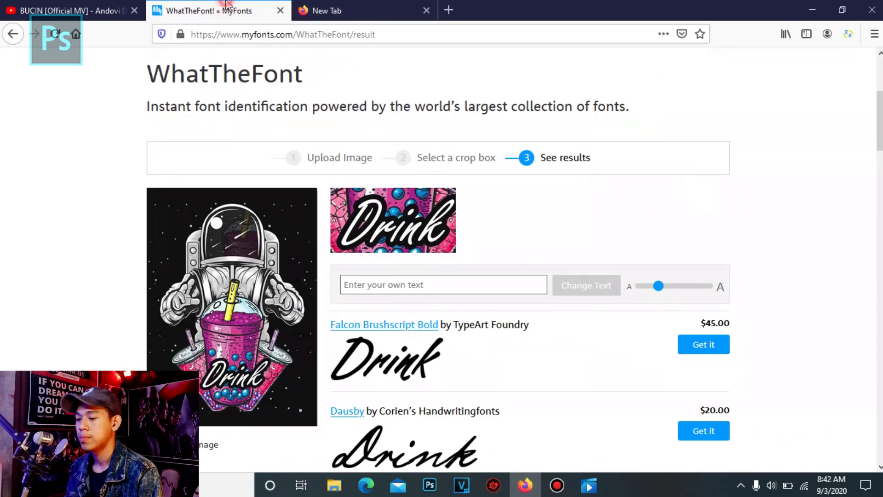
left_click(335, 7)
type("sr")
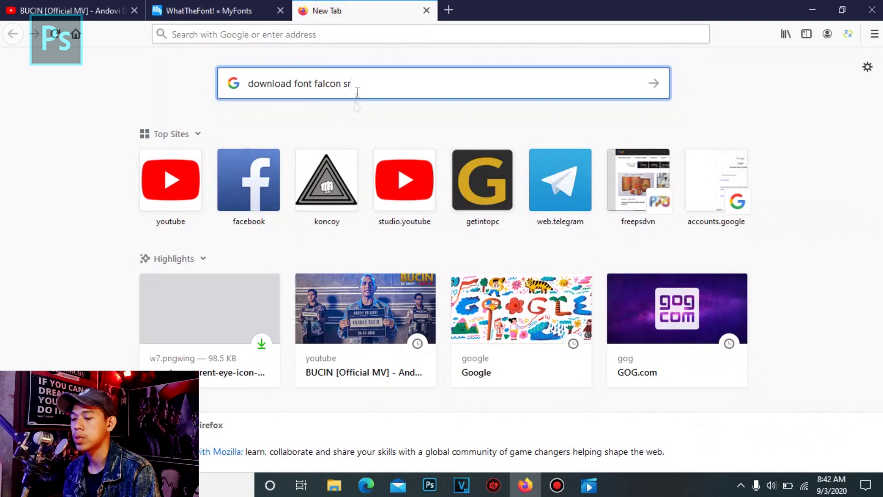
type("ushscript bold")
key("Return")
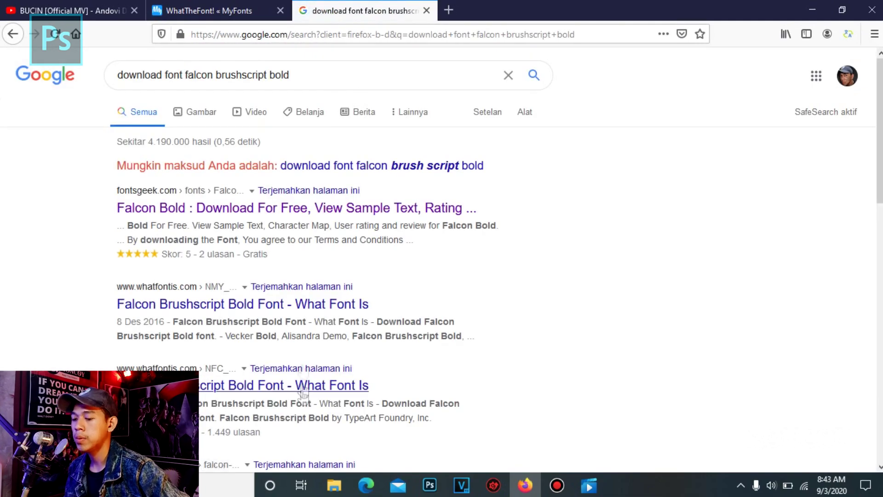
scroll(276, 349, "down", 5)
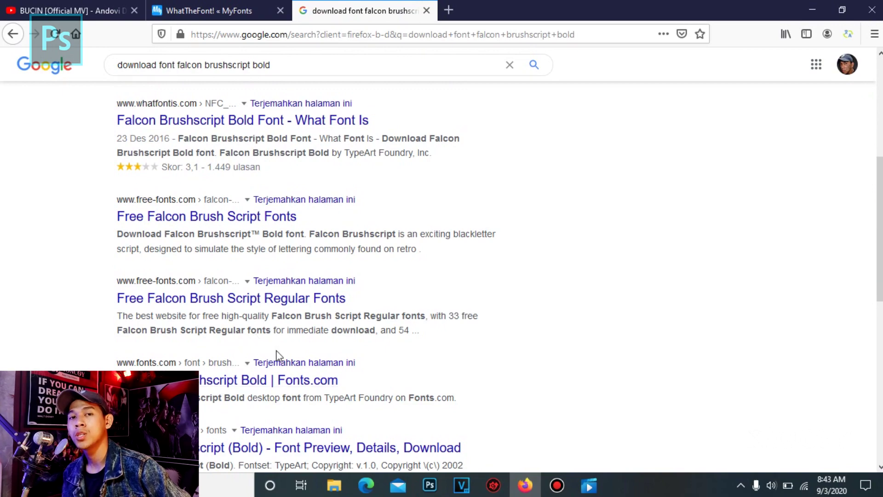
scroll(289, 298, "up", 5)
- Search Google for "dafont" to open the DaFont website, and return to the WhatTheFont results
triple_click(335, 73)
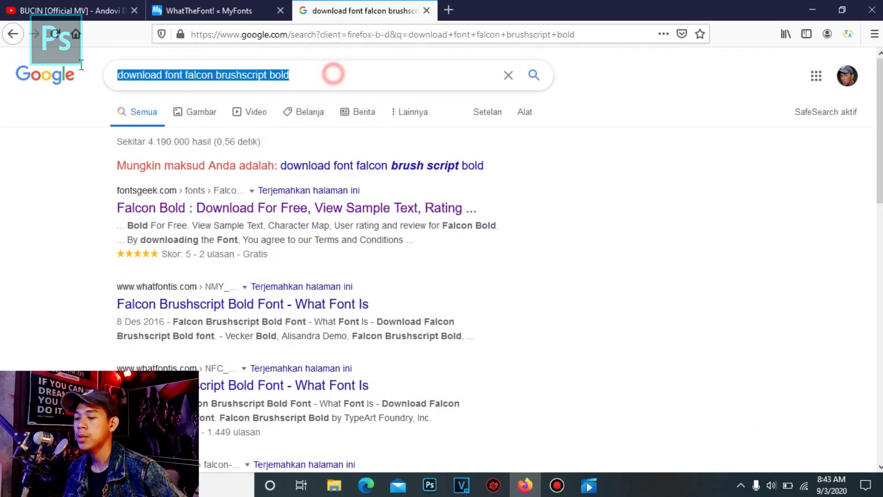
type("da")
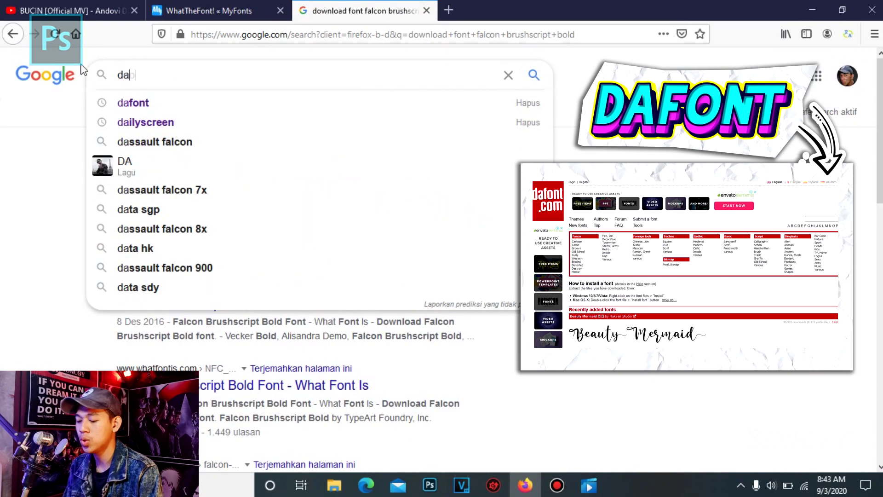
type("font")
key("Return")
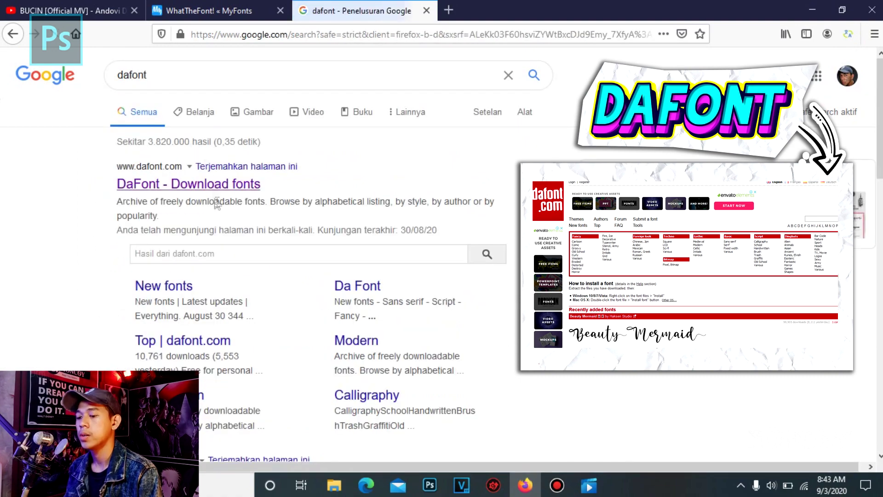
left_click(215, 183)
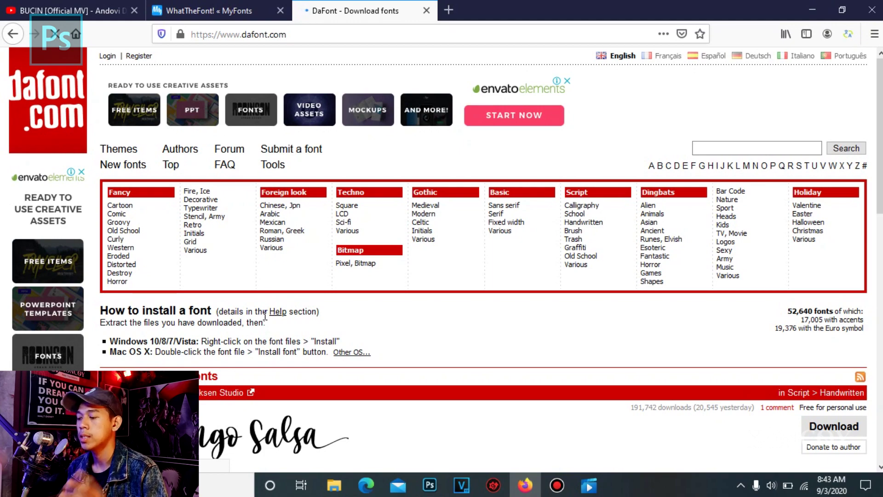
left_click(239, 10)
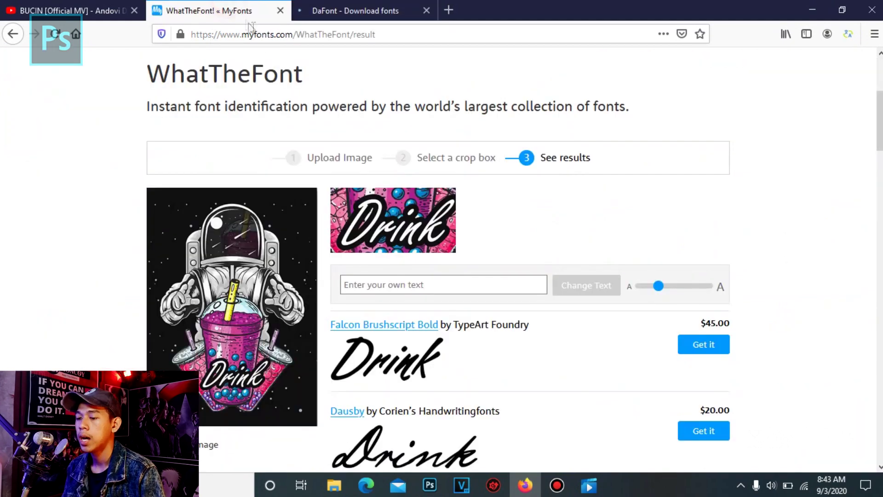